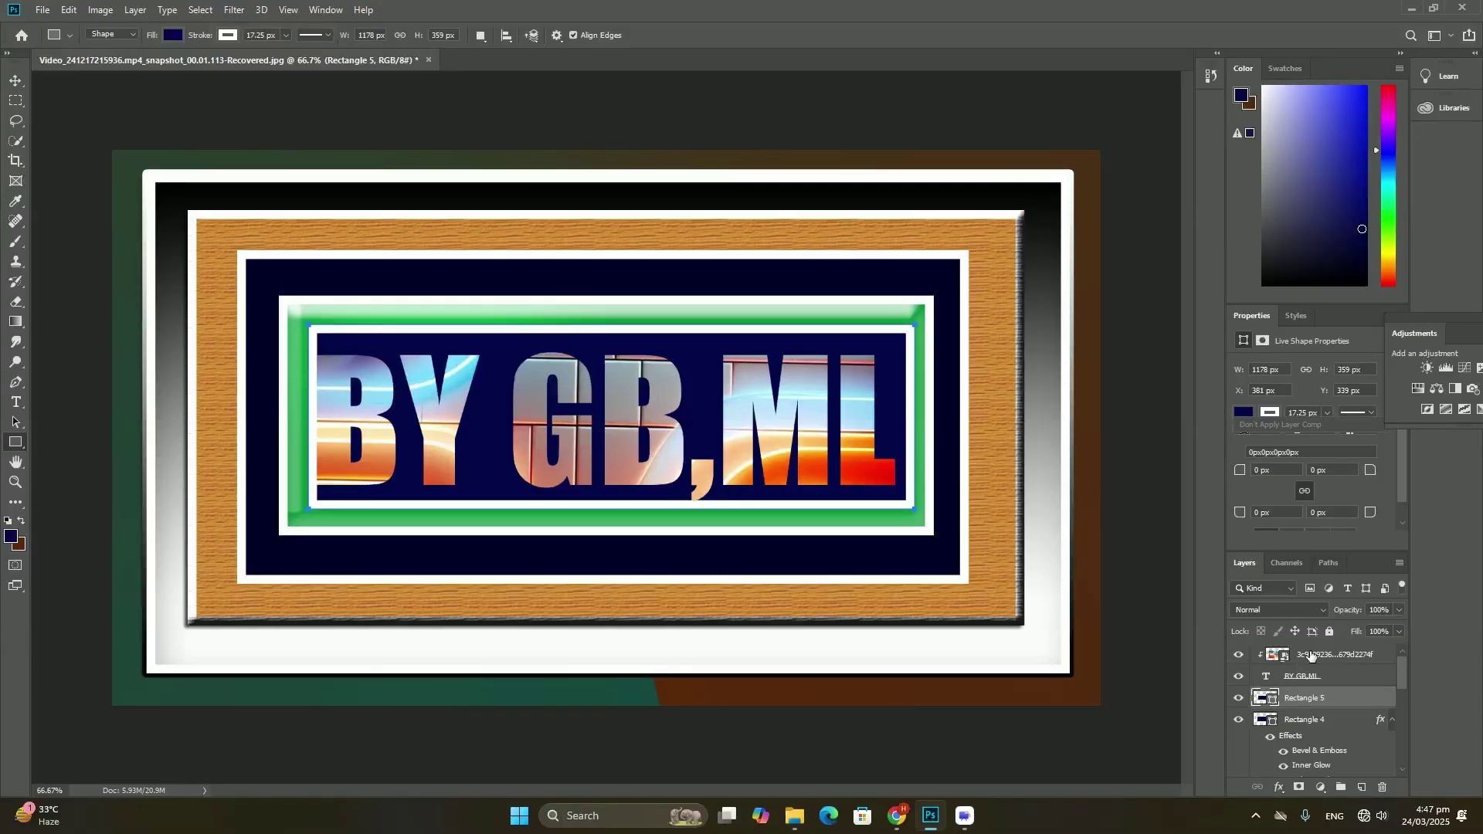
- Delete the old image, text and framing rectangle layers, leaving only the gradient background
{"action": "left_click", "coordinate": [1311, 655]}
{"action": "key", "text": "Delete"}
{"action": "key", "text": "Delete"}
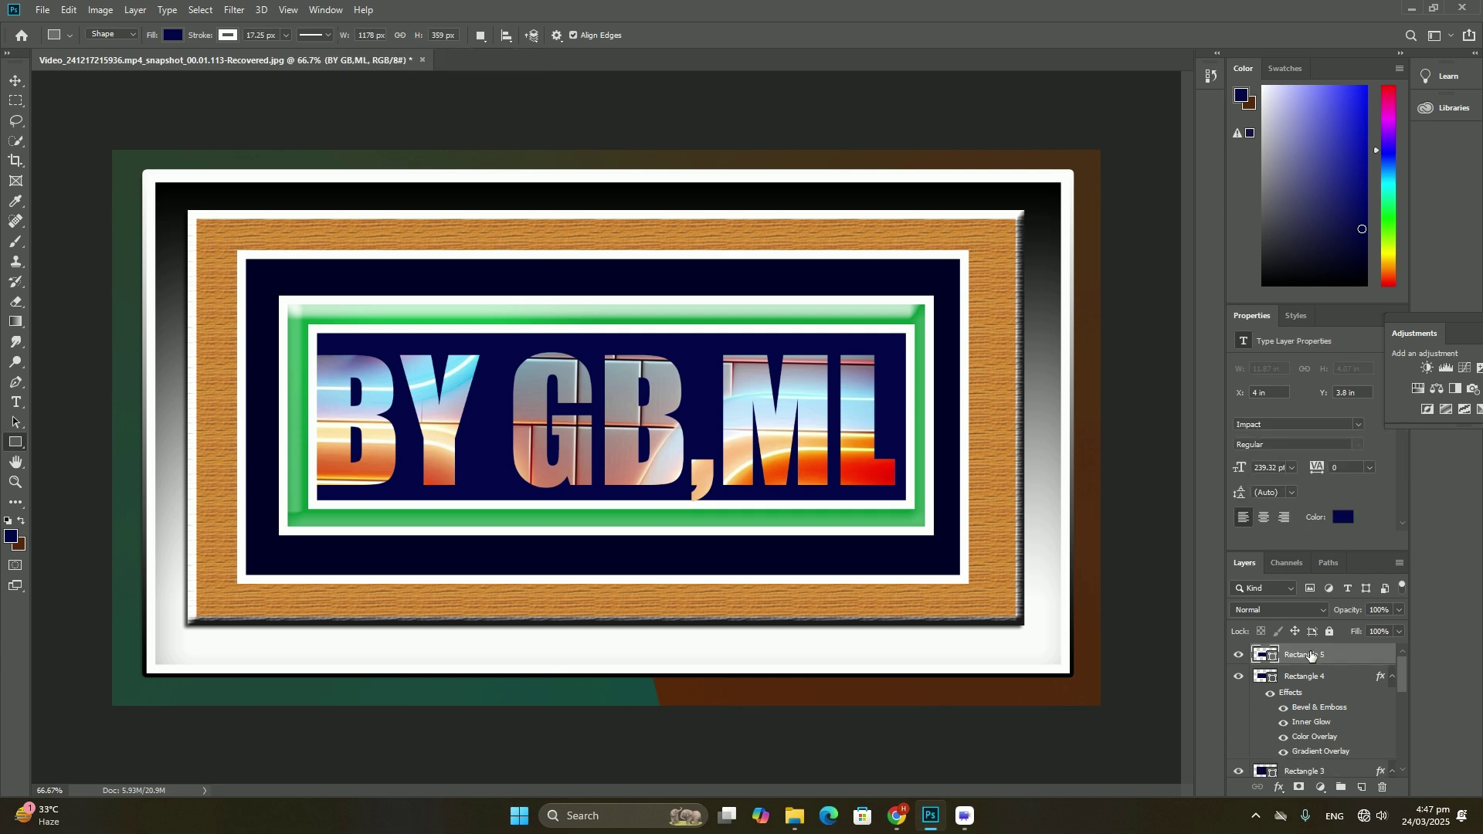
{"action": "key", "text": "Delete"}
{"action": "key", "text": "Delete"}
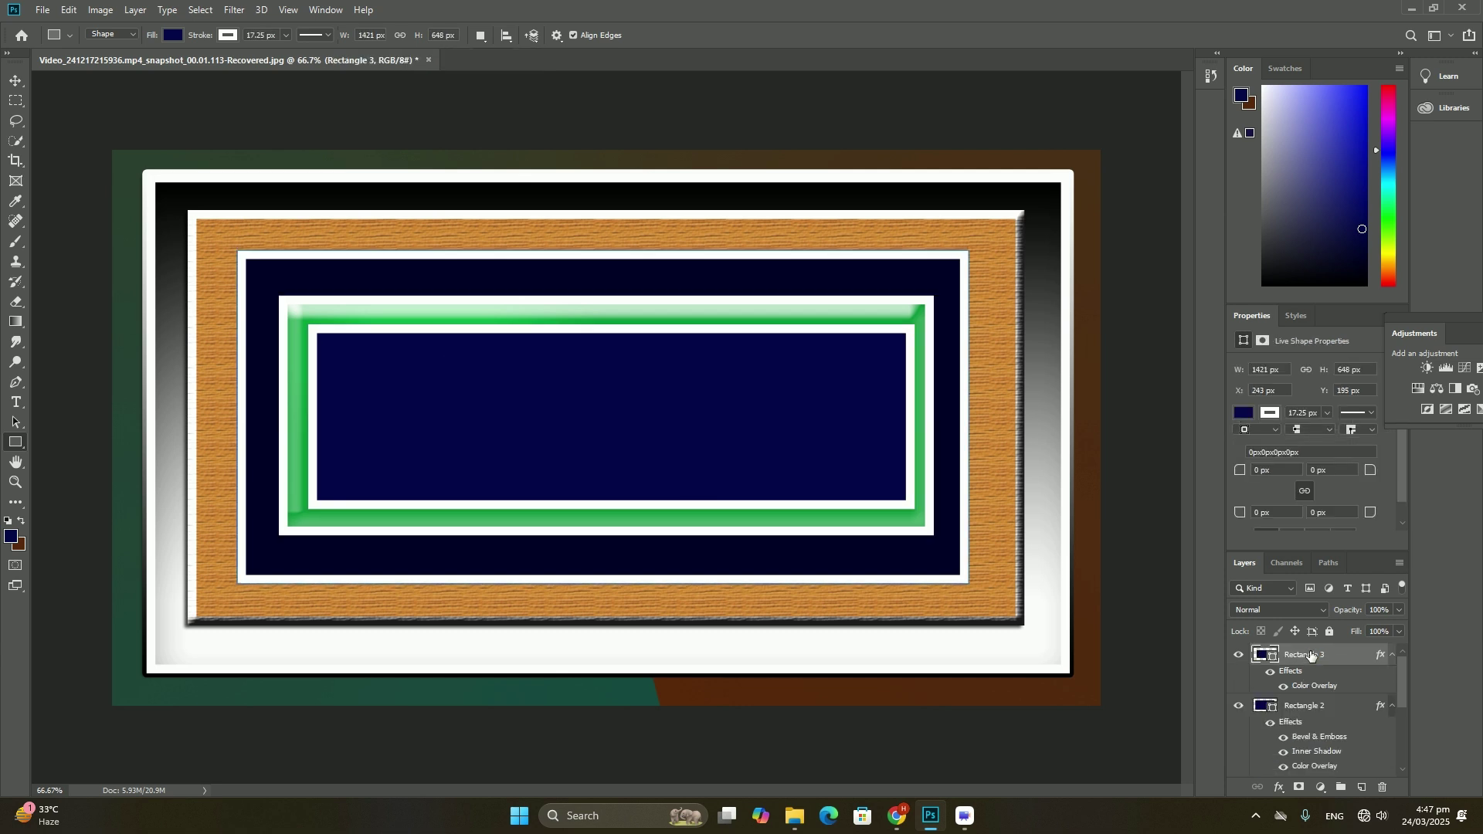
{"action": "key", "text": "Delete"}
{"action": "key", "text": "Delete"}
{"action": "key", "text": "Delete"}
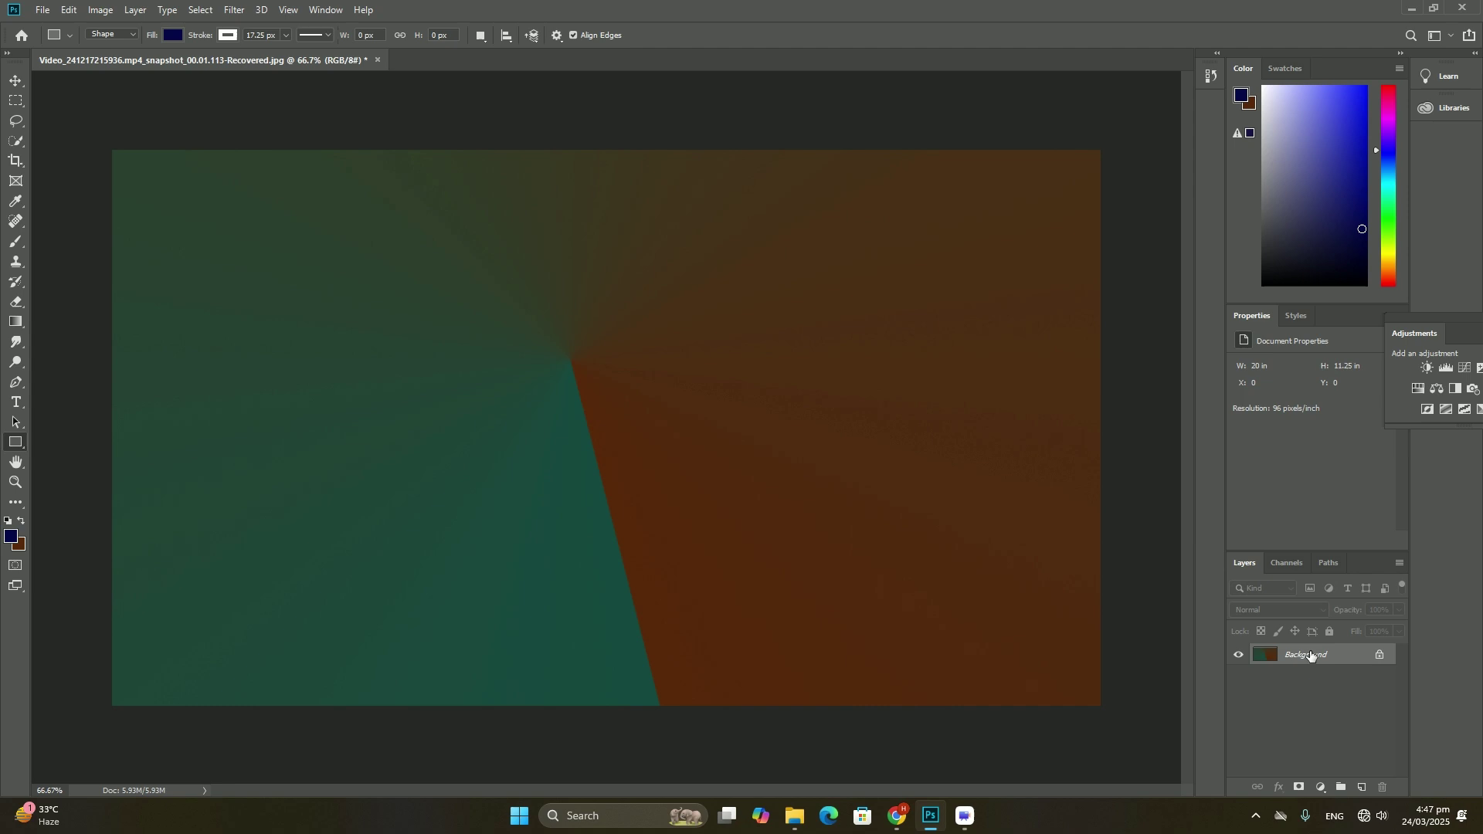
- Fill the background with an orange-to-dark-blue angle gradient and choose a dark text colour
{"action": "left_click", "coordinate": [17, 322]}
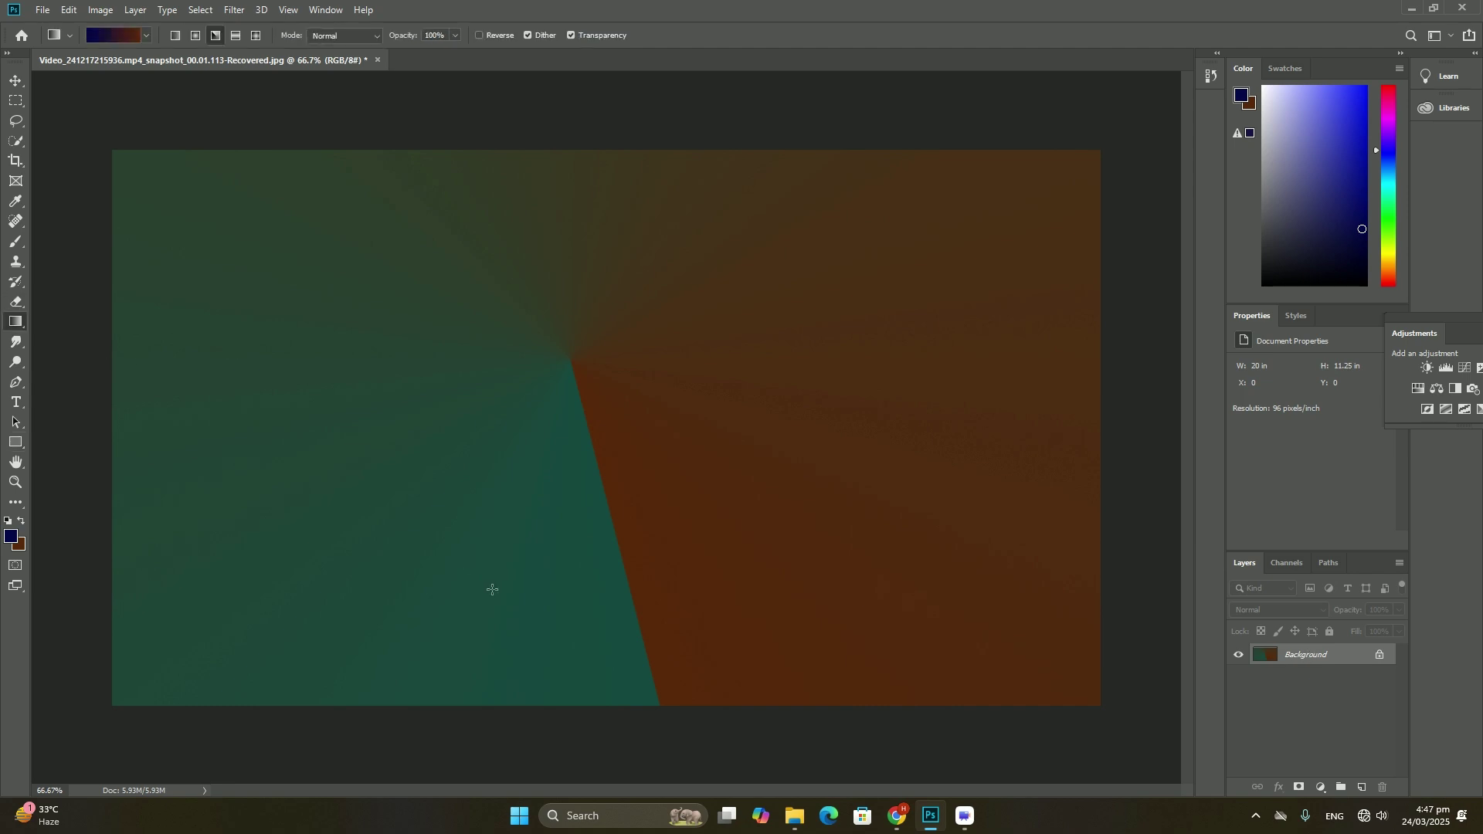
{"action": "left_click_drag", "start_coordinate": [490, 590], "coordinate": [783, 269]}
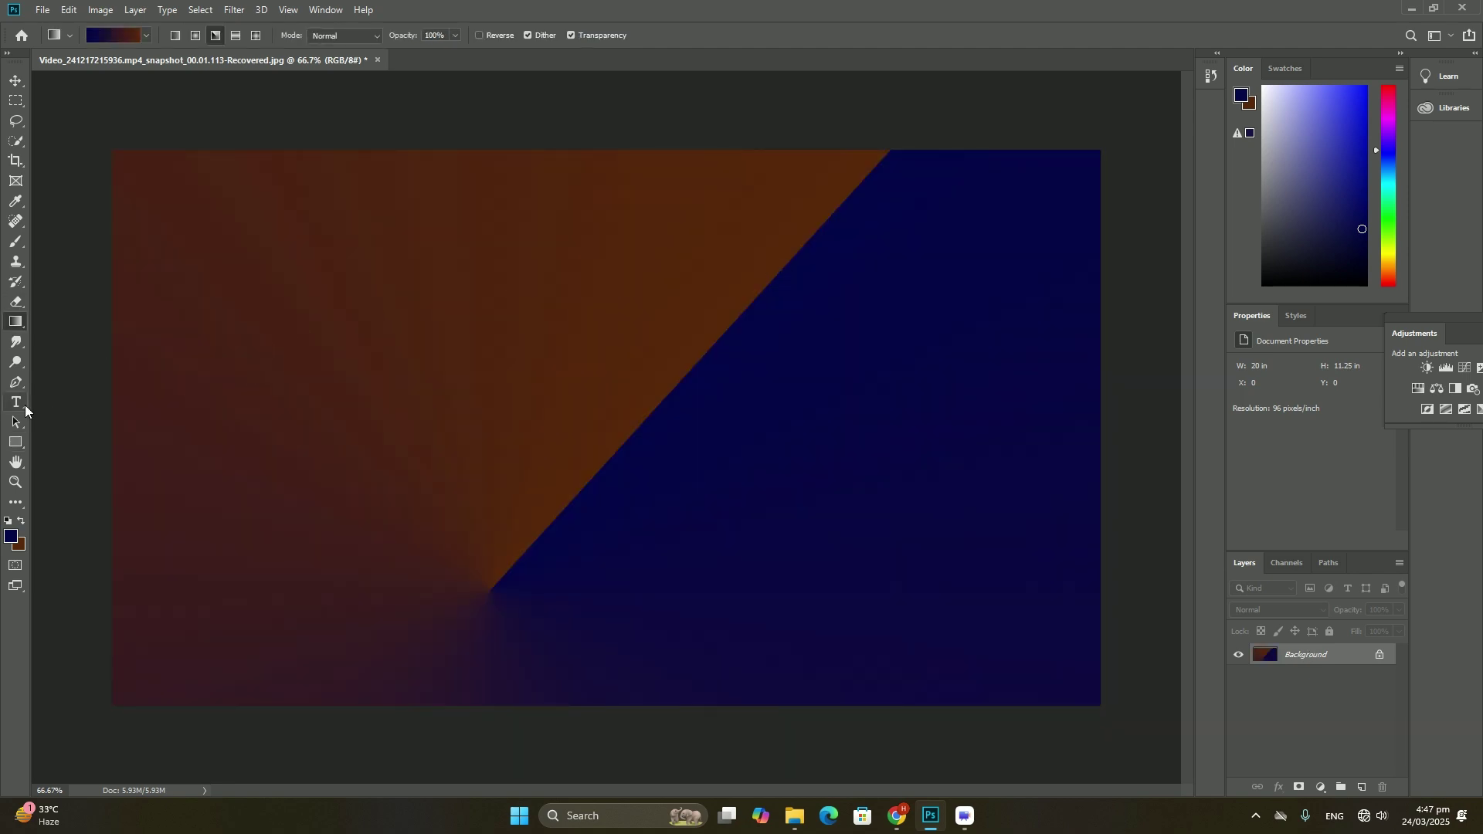
{"action": "left_click", "coordinate": [16, 402]}
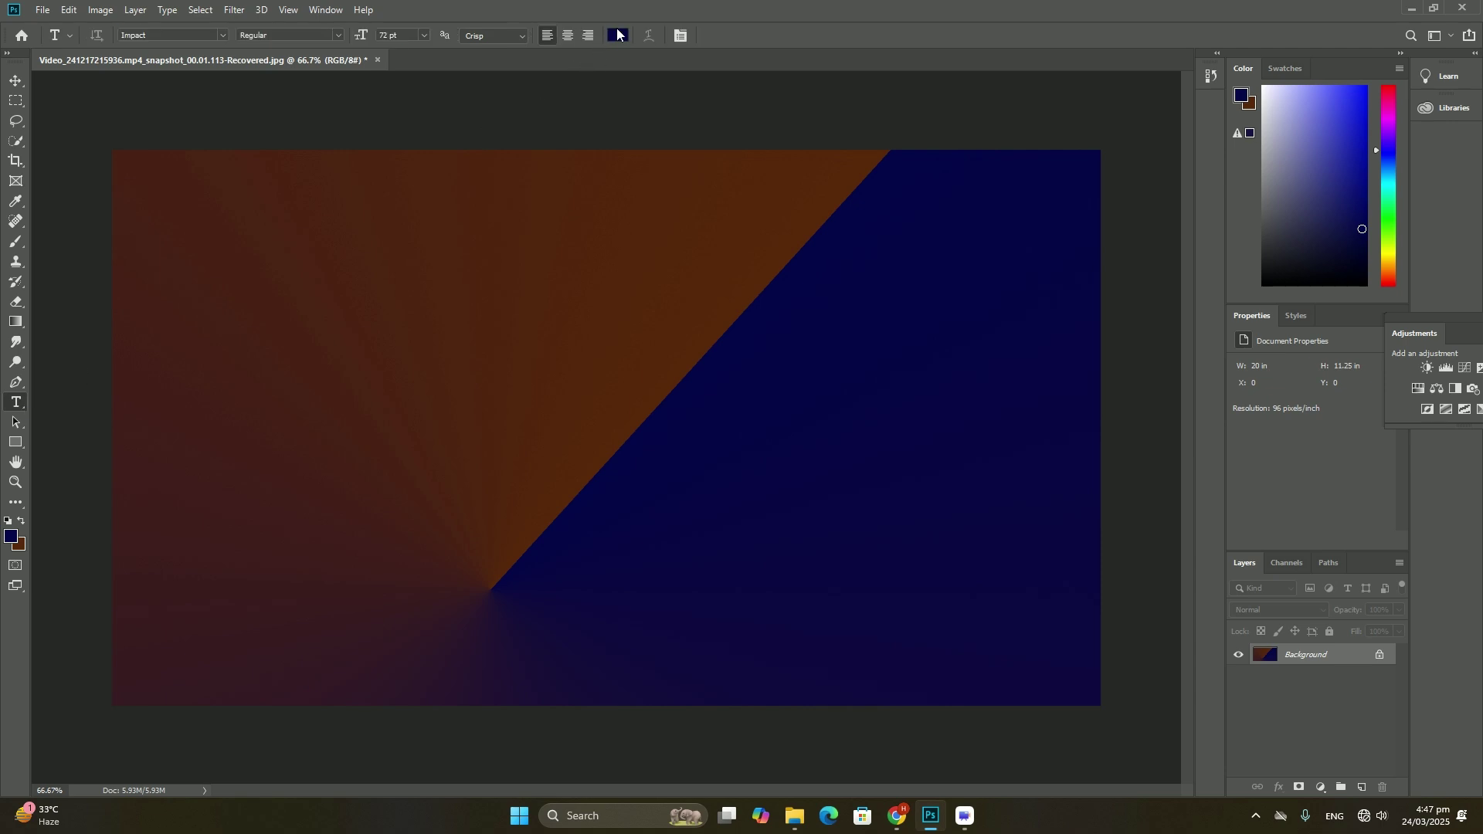
{"action": "left_click", "coordinate": [619, 35]}
{"action": "left_click", "coordinate": [723, 304]}
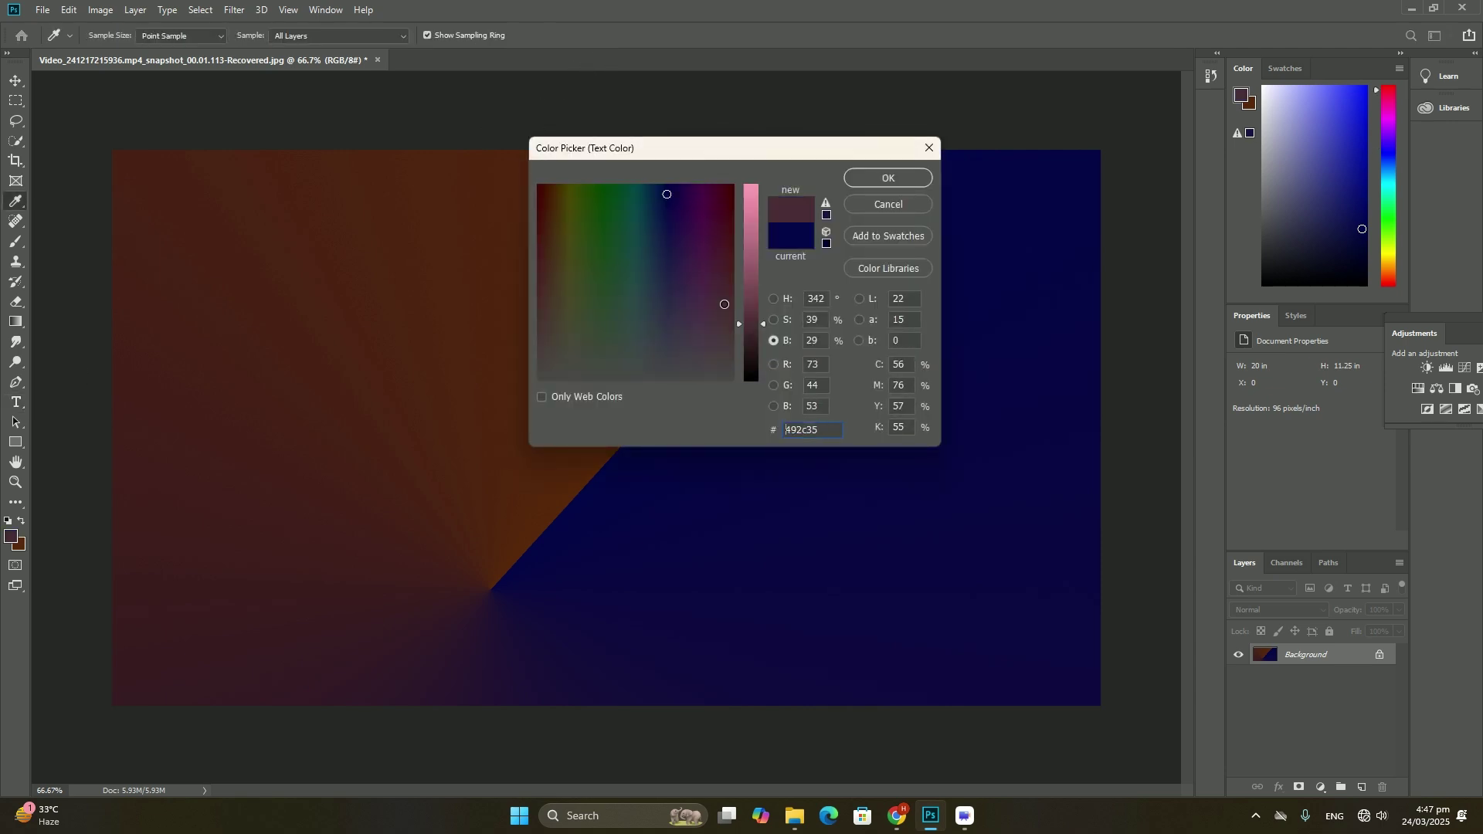
{"action": "left_click", "coordinate": [888, 178]}
- Type NMHJUY in Impact and enlarge it across the canvas centre
{"action": "left_click", "coordinate": [627, 373]}
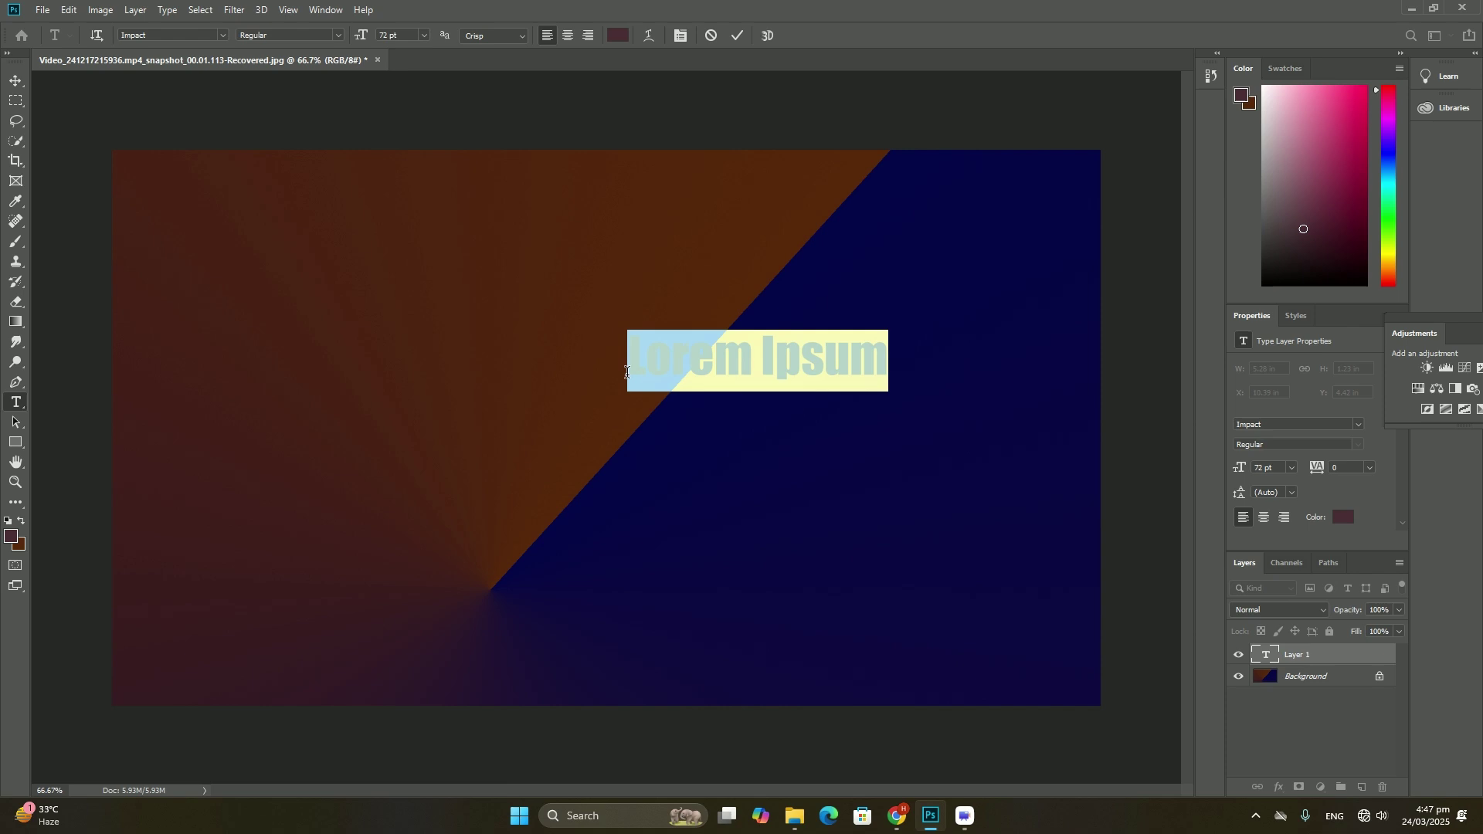
{"action": "type", "text": "HMHJUY"}
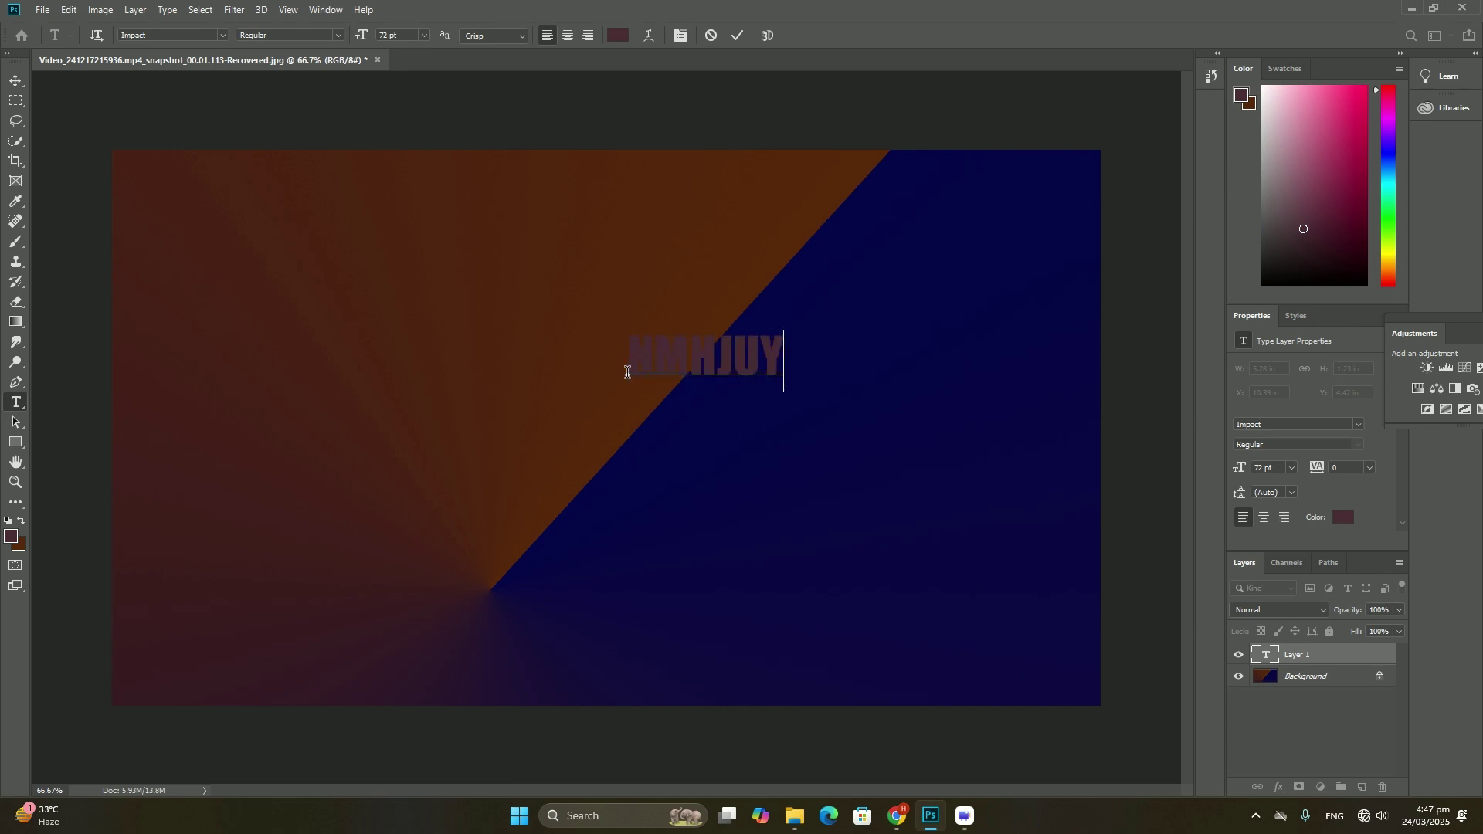
{"action": "left_click", "coordinate": [15, 80]}
{"action": "left_click_drag", "start_coordinate": [630, 355], "coordinate": [64, 359]}
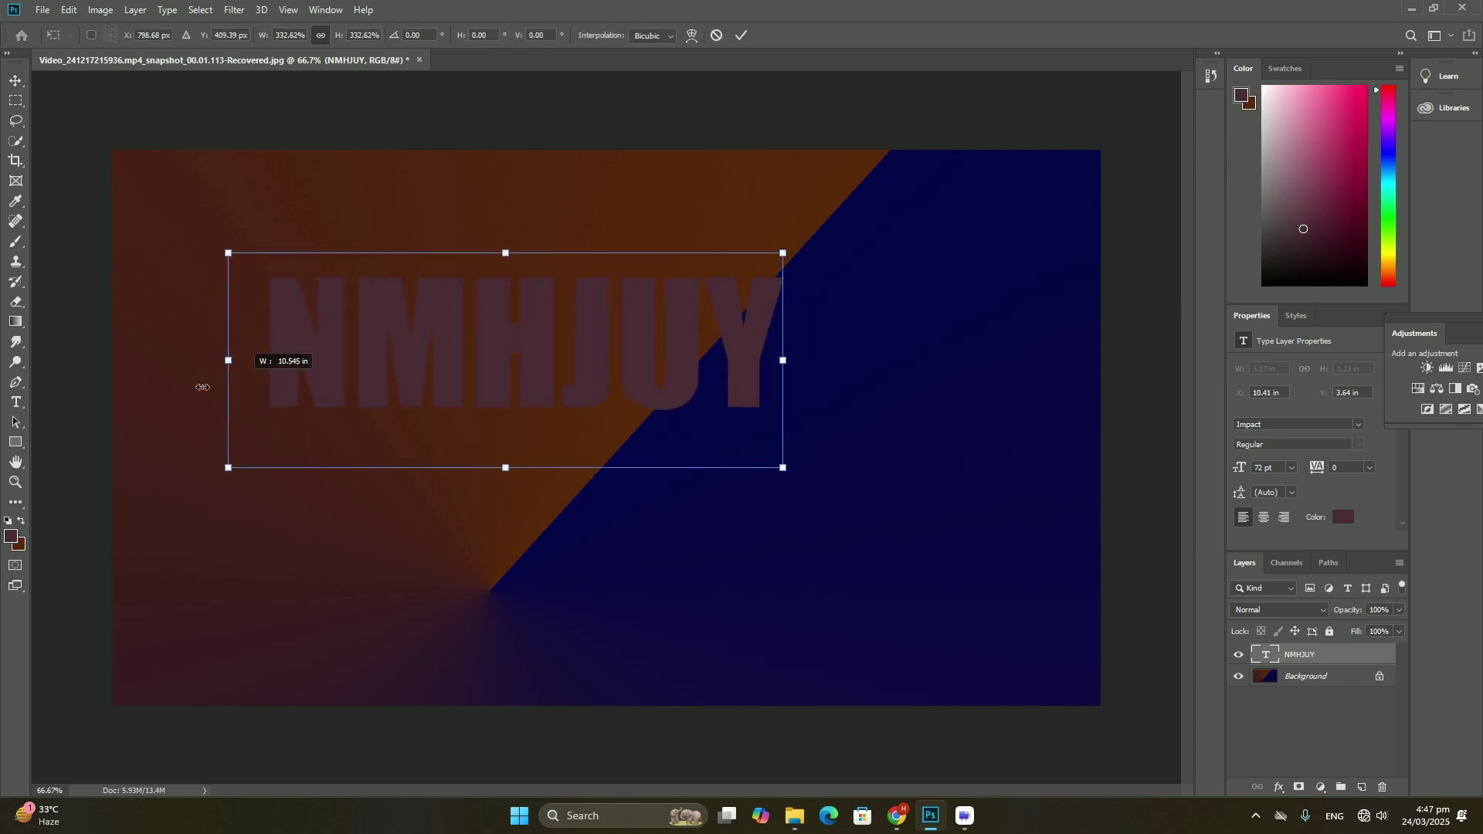
{"action": "mouse_move", "coordinate": [302, 336]}
{"action": "left_mouse_down"}
{"action": "mouse_move", "coordinate": [580, 357]}
{"action": "mouse_move", "coordinate": [570, 393]}
{"action": "left_mouse_up"}
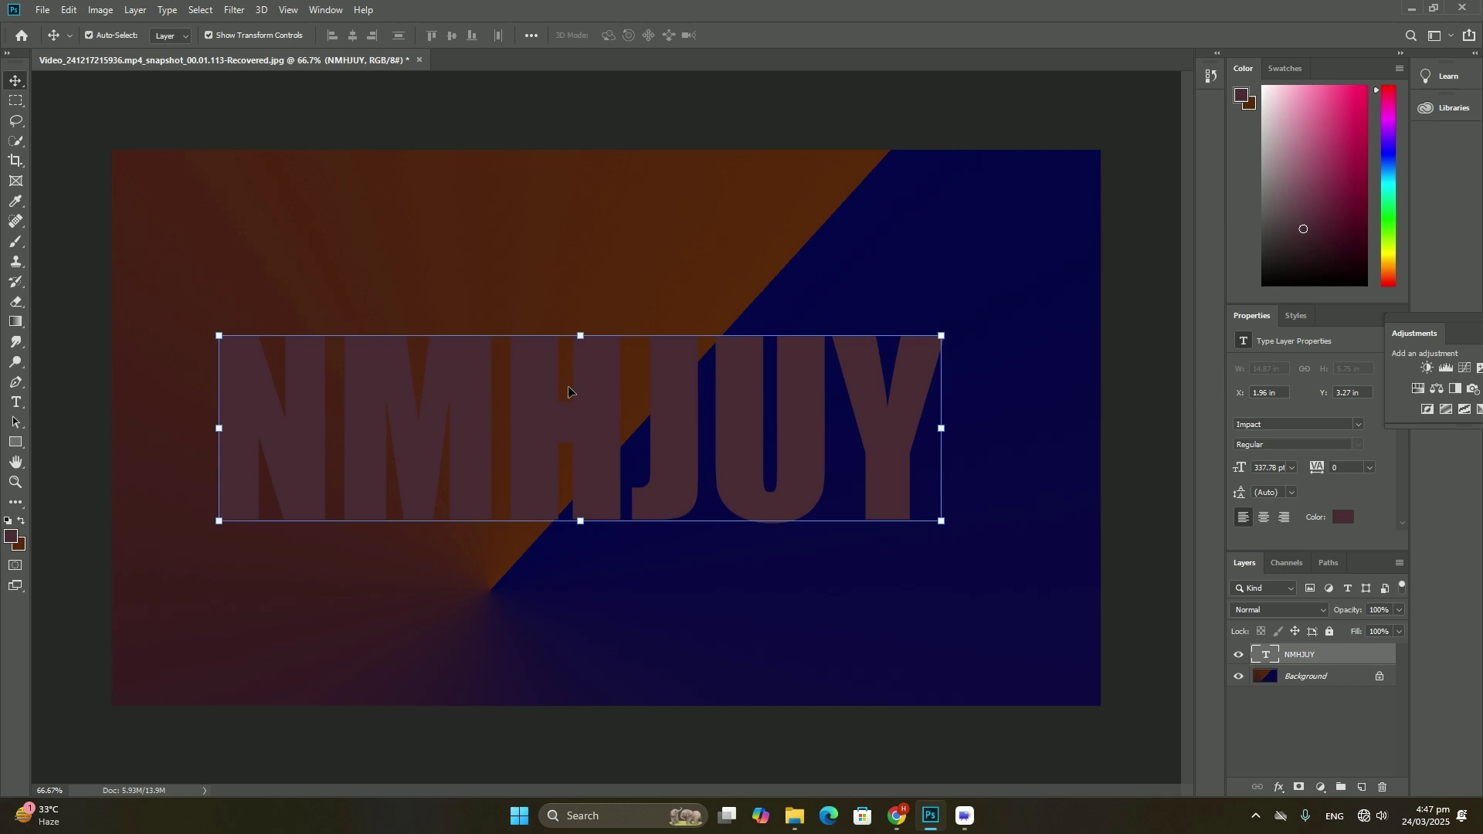
- Place the striped image embedded, rotate and stretch it over NMHJUY, and clip it to the text
{"action": "left_click", "coordinate": [45, 10]}
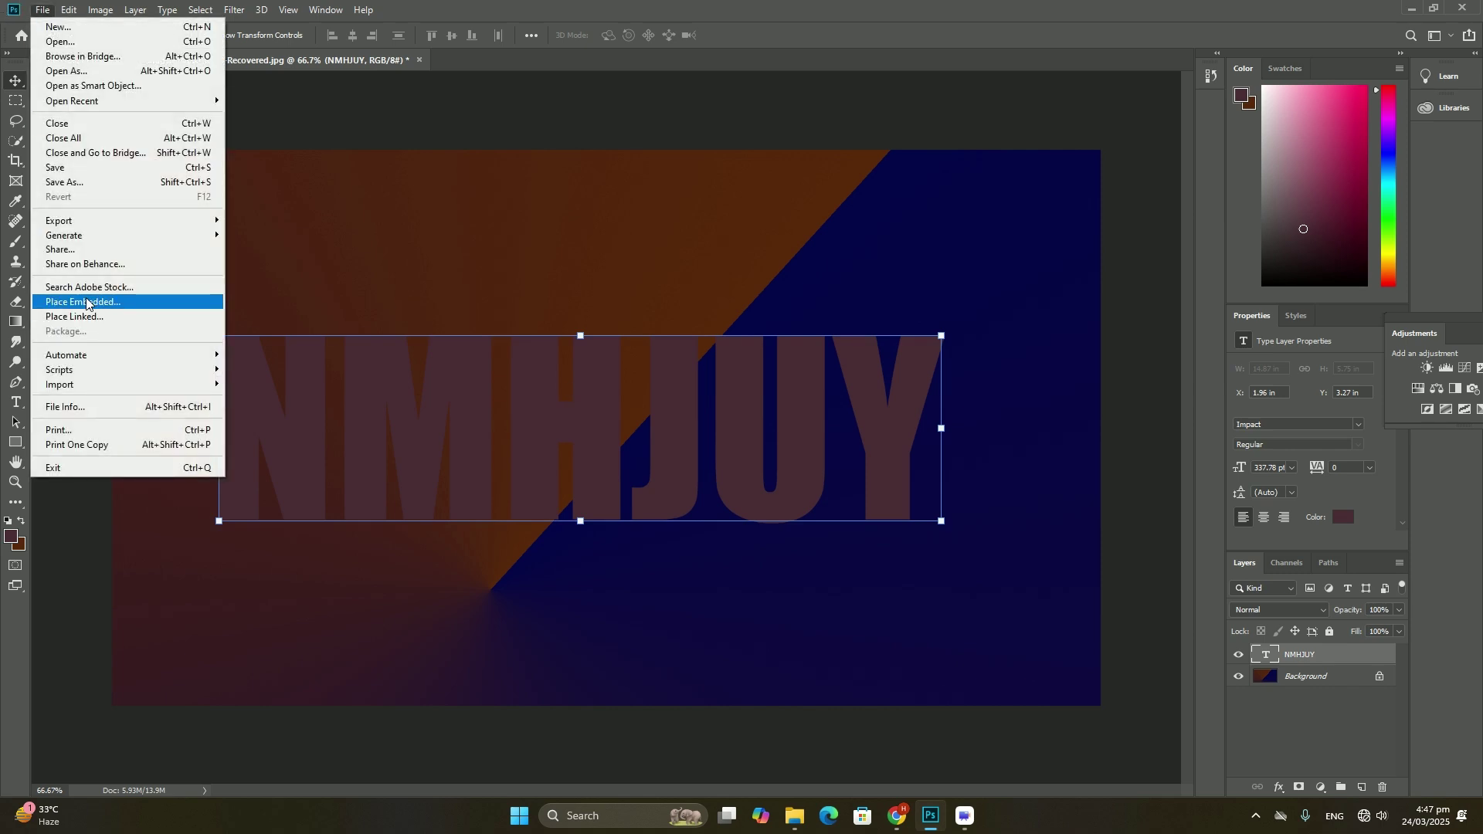
{"action": "left_click", "coordinate": [93, 311]}
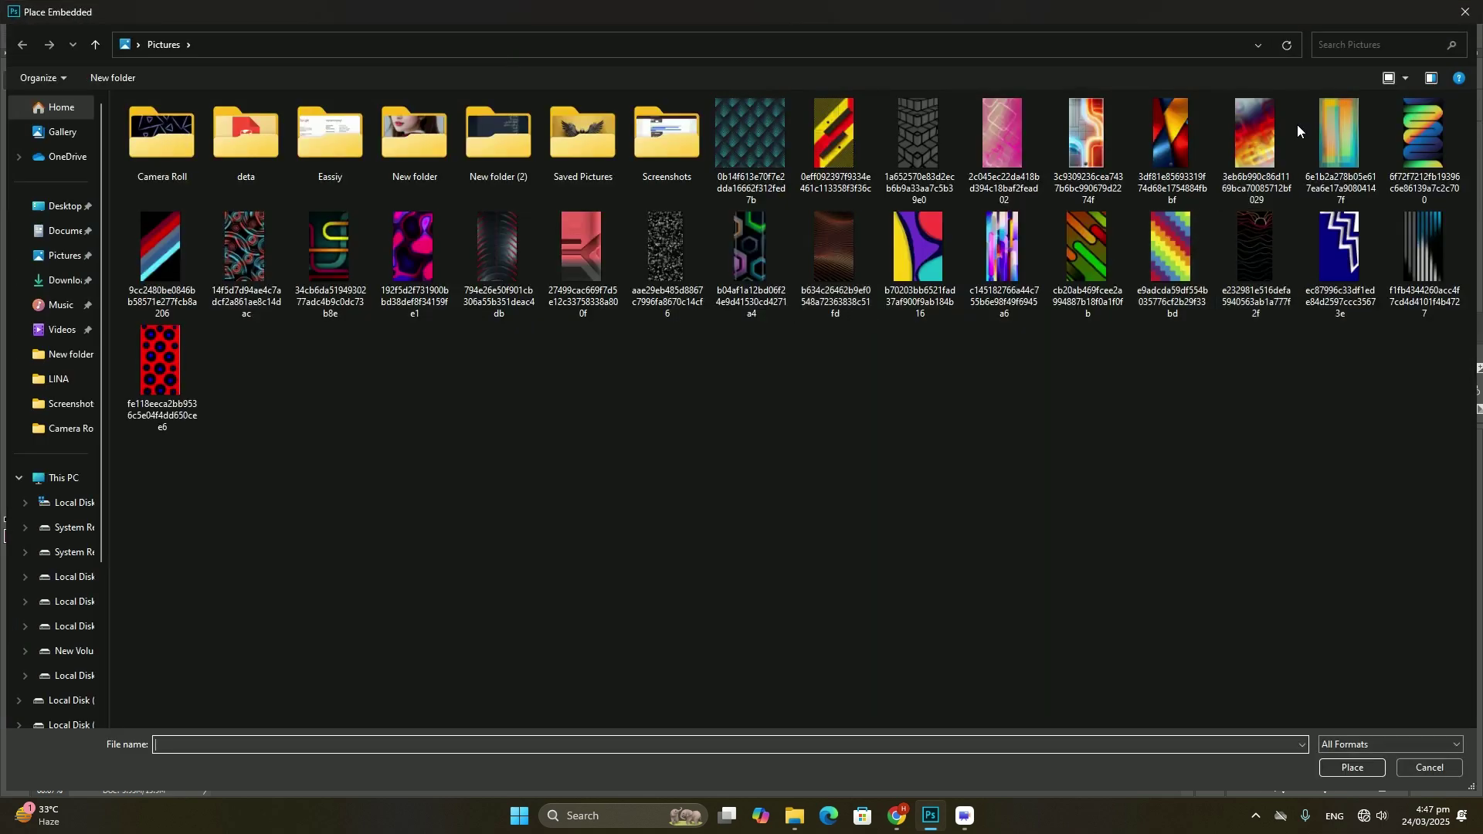
{"action": "double_click", "coordinate": [1319, 112]}
{"action": "left_click_drag", "start_coordinate": [799, 240], "coordinate": [843, 402]}
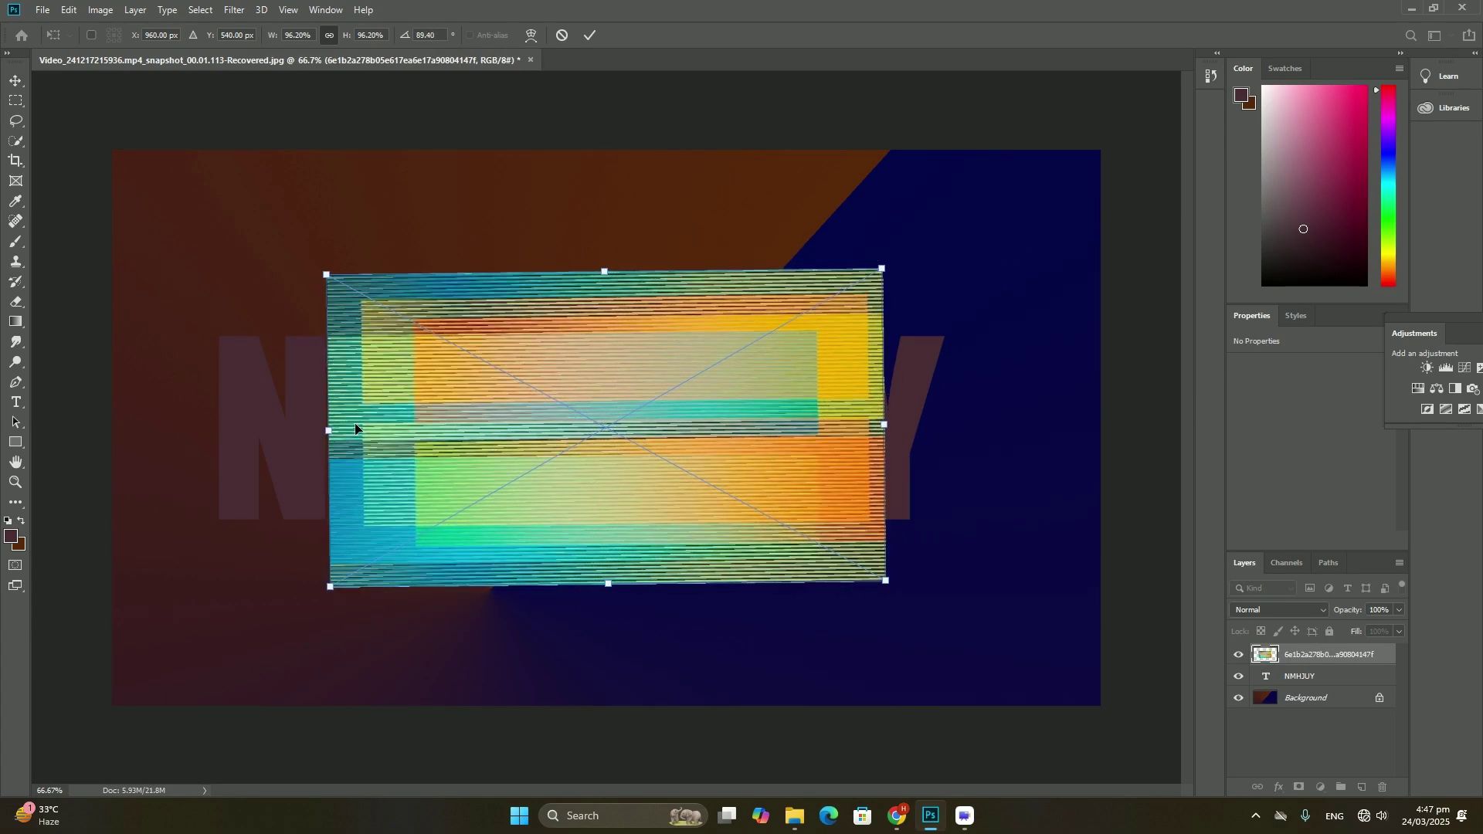
{"action": "left_click_drag", "start_coordinate": [323, 429], "coordinate": [186, 430]}
{"action": "left_click_drag", "start_coordinate": [883, 428], "coordinate": [951, 429]}
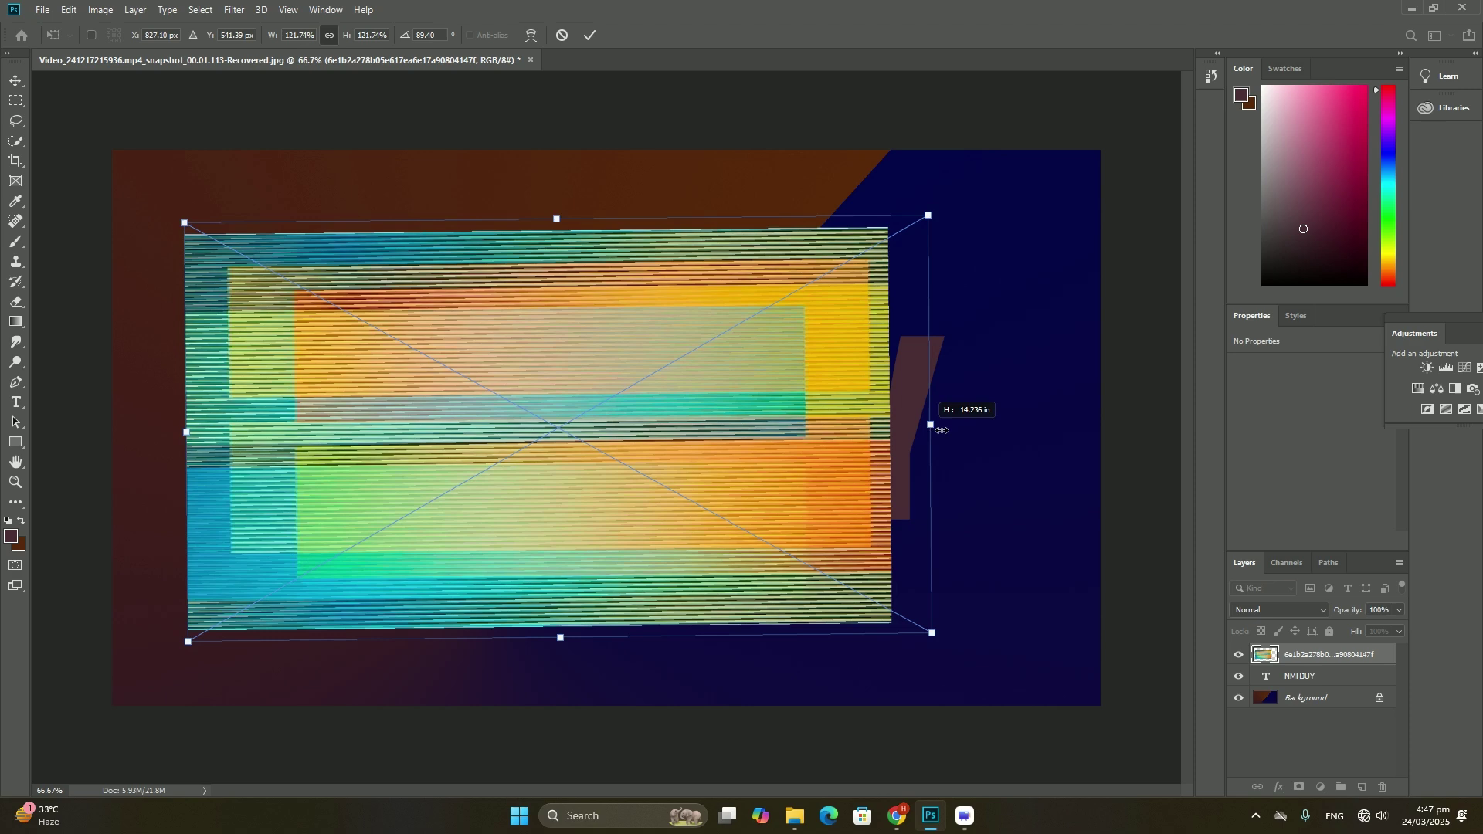
{"action": "key", "text": "Return"}
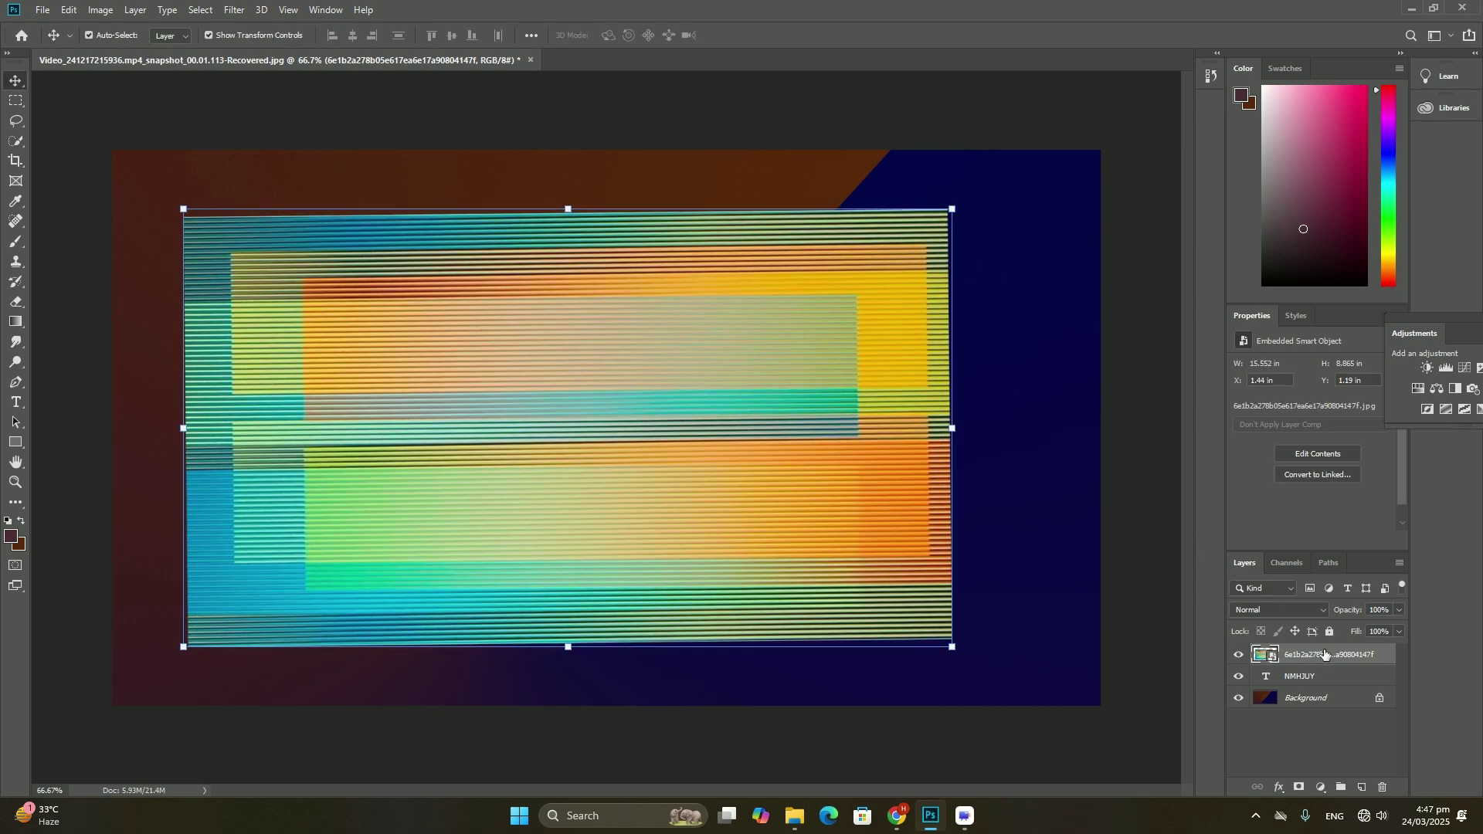
{"action": "right_click", "coordinate": [1326, 655]}
{"action": "left_click", "coordinate": [1326, 326]}
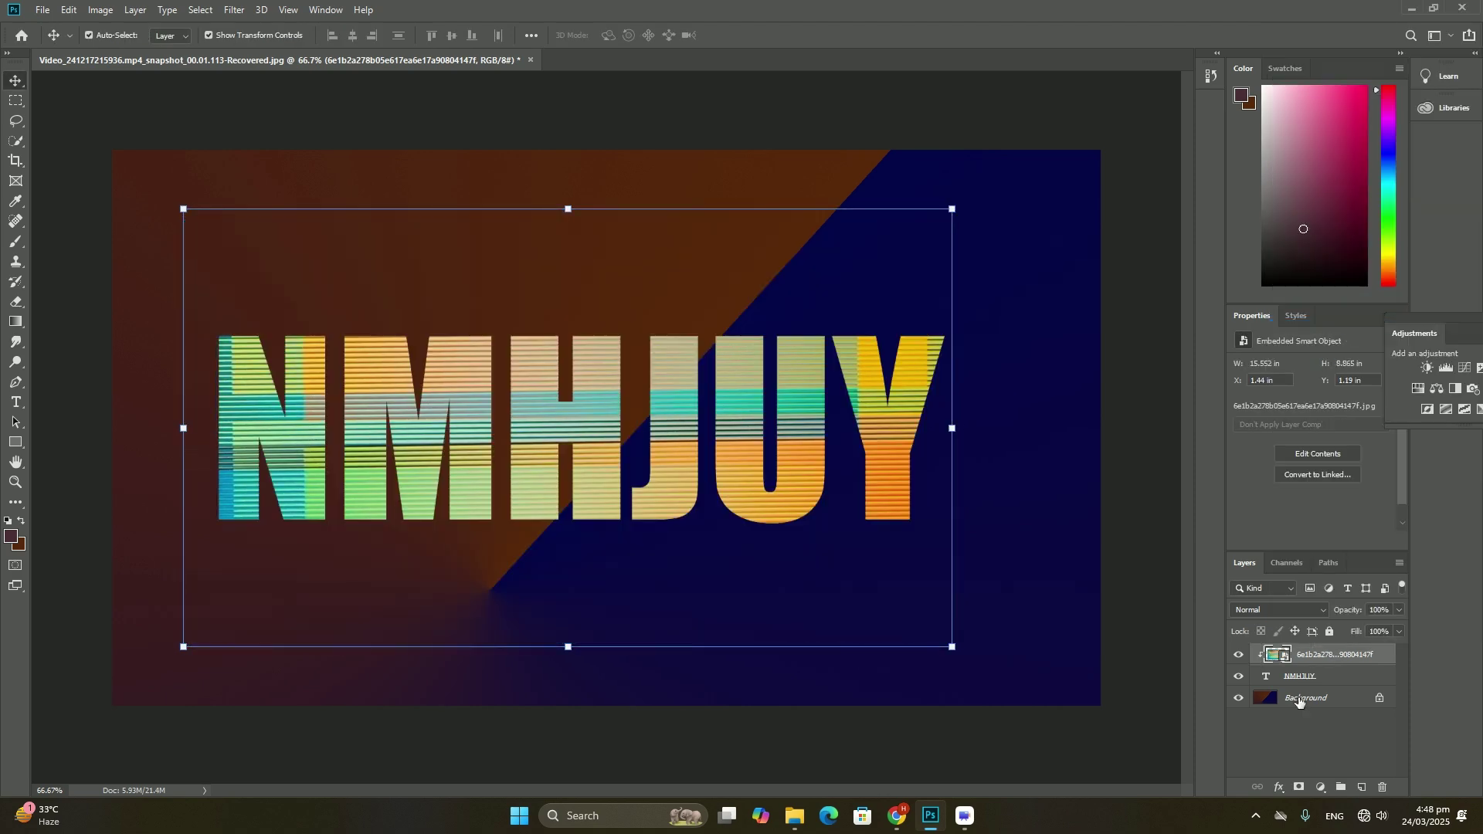
- Draw a large rectangle above the Background and give it a bevelled preset style
{"action": "left_click", "coordinate": [1298, 696]}
{"action": "left_click", "coordinate": [16, 442]}
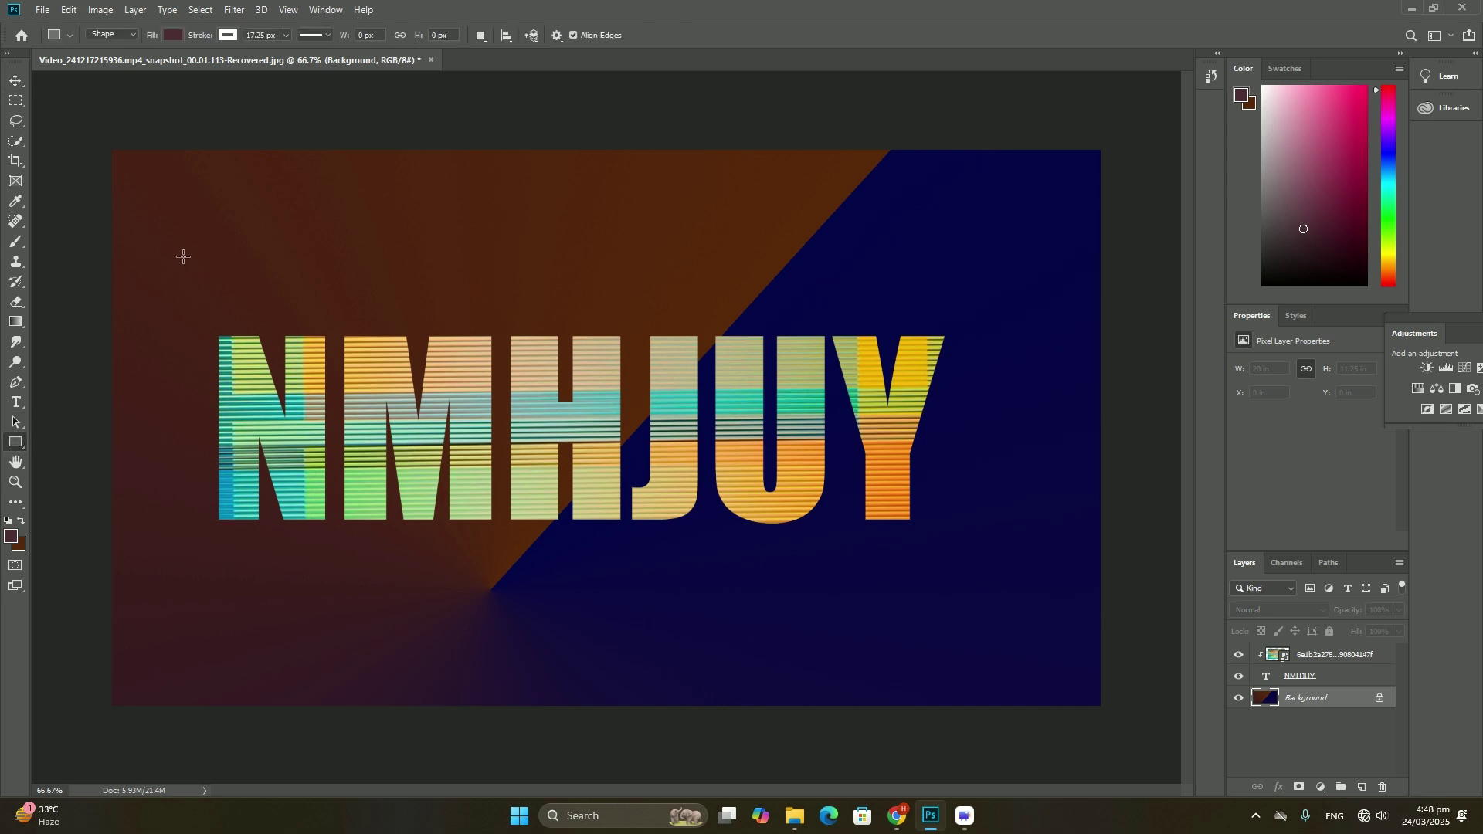
{"action": "left_click_drag", "start_coordinate": [123, 180], "coordinate": [1084, 662]}
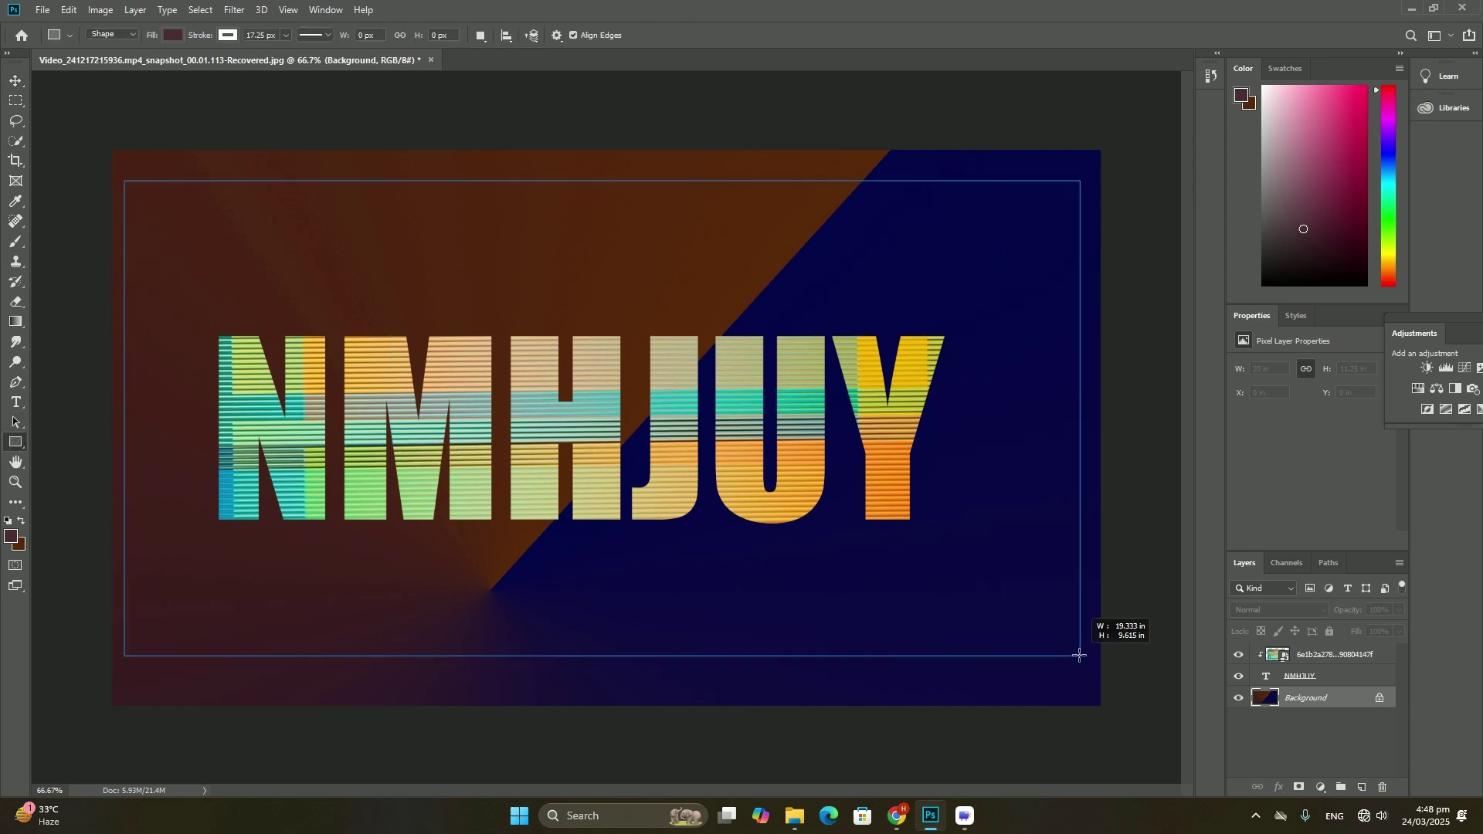
{"action": "left_click", "coordinate": [1288, 317]}
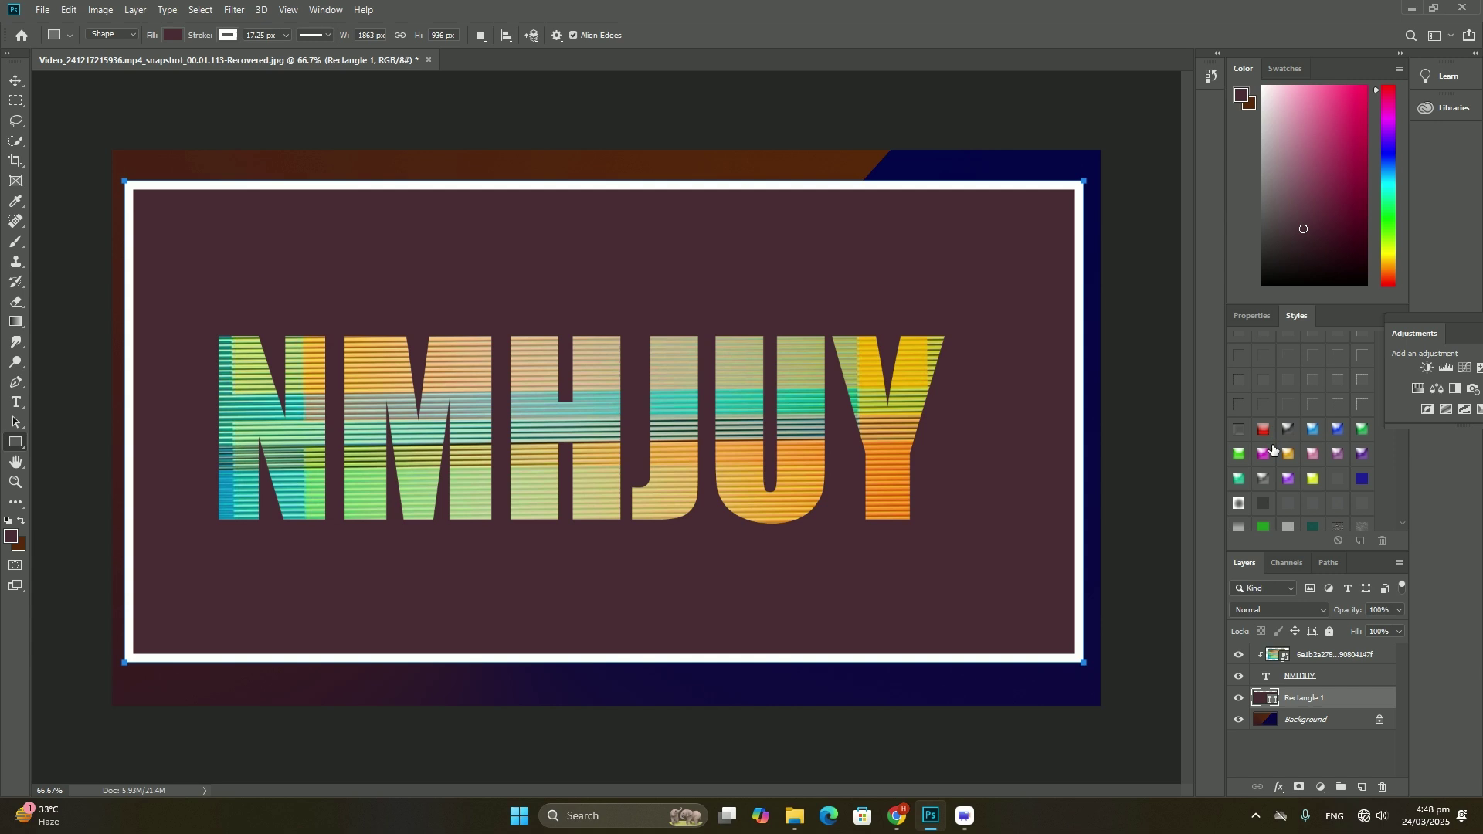
{"action": "left_click", "coordinate": [1264, 478]}
- Add a dark blue middle rectangle, a gold bevelled inner rectangle and a thin top strip
{"action": "left_click_drag", "start_coordinate": [161, 227], "coordinate": [1049, 602]}
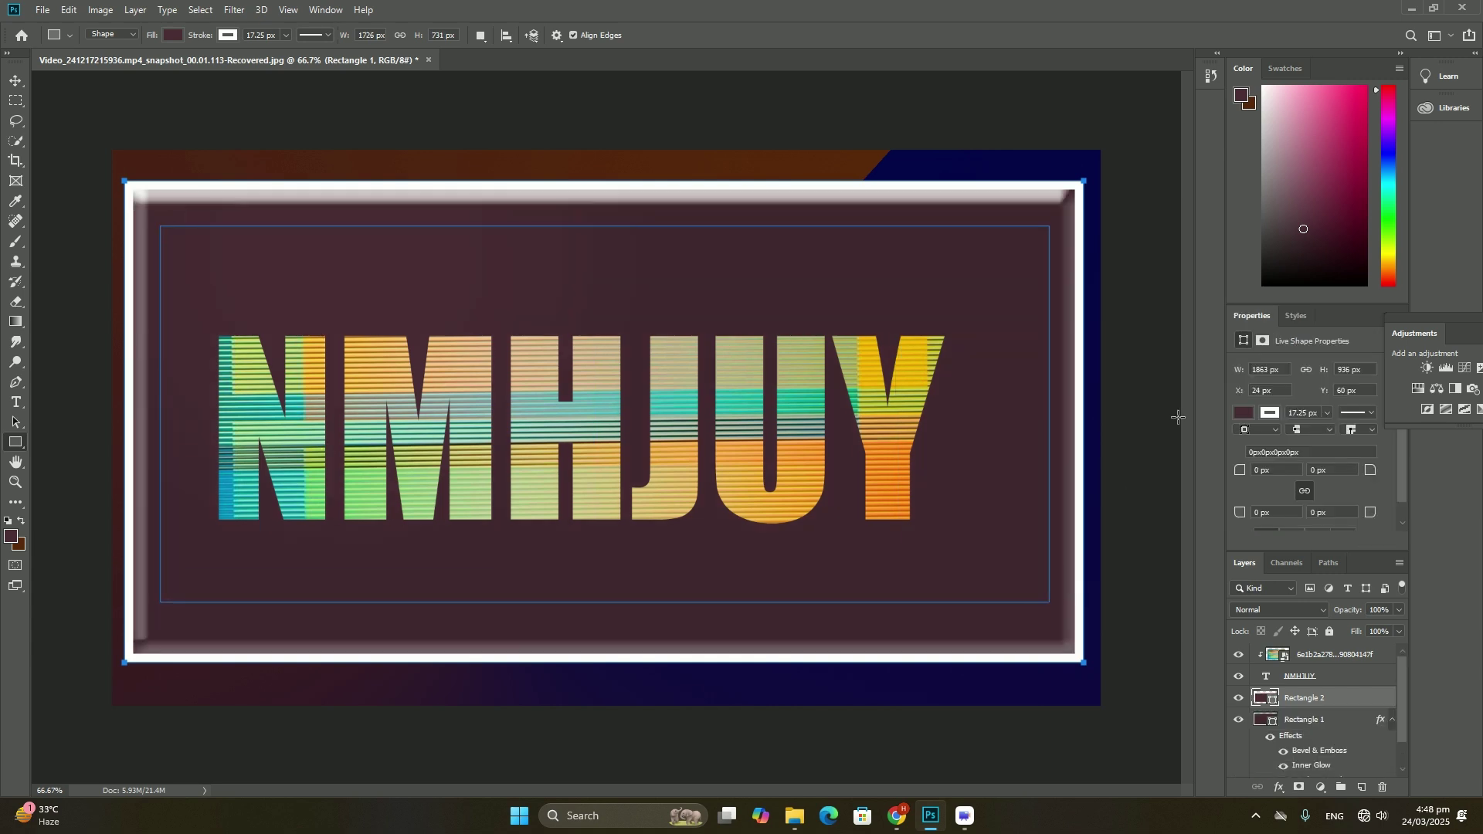
{"action": "left_click", "coordinate": [1363, 479]}
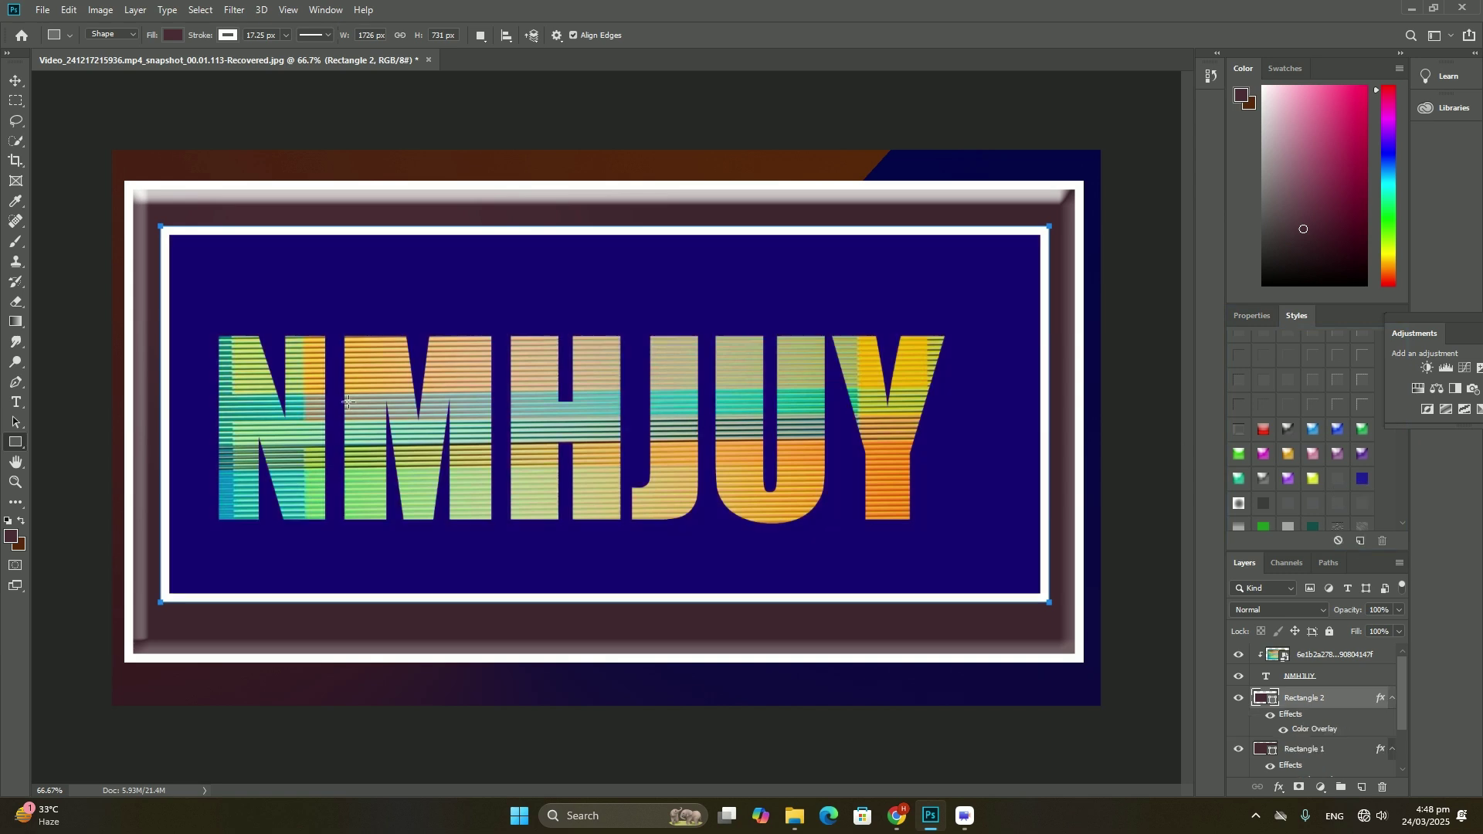
{"action": "left_click_drag", "start_coordinate": [194, 271], "coordinate": [1001, 563]}
{"action": "left_click", "coordinate": [1296, 315]}
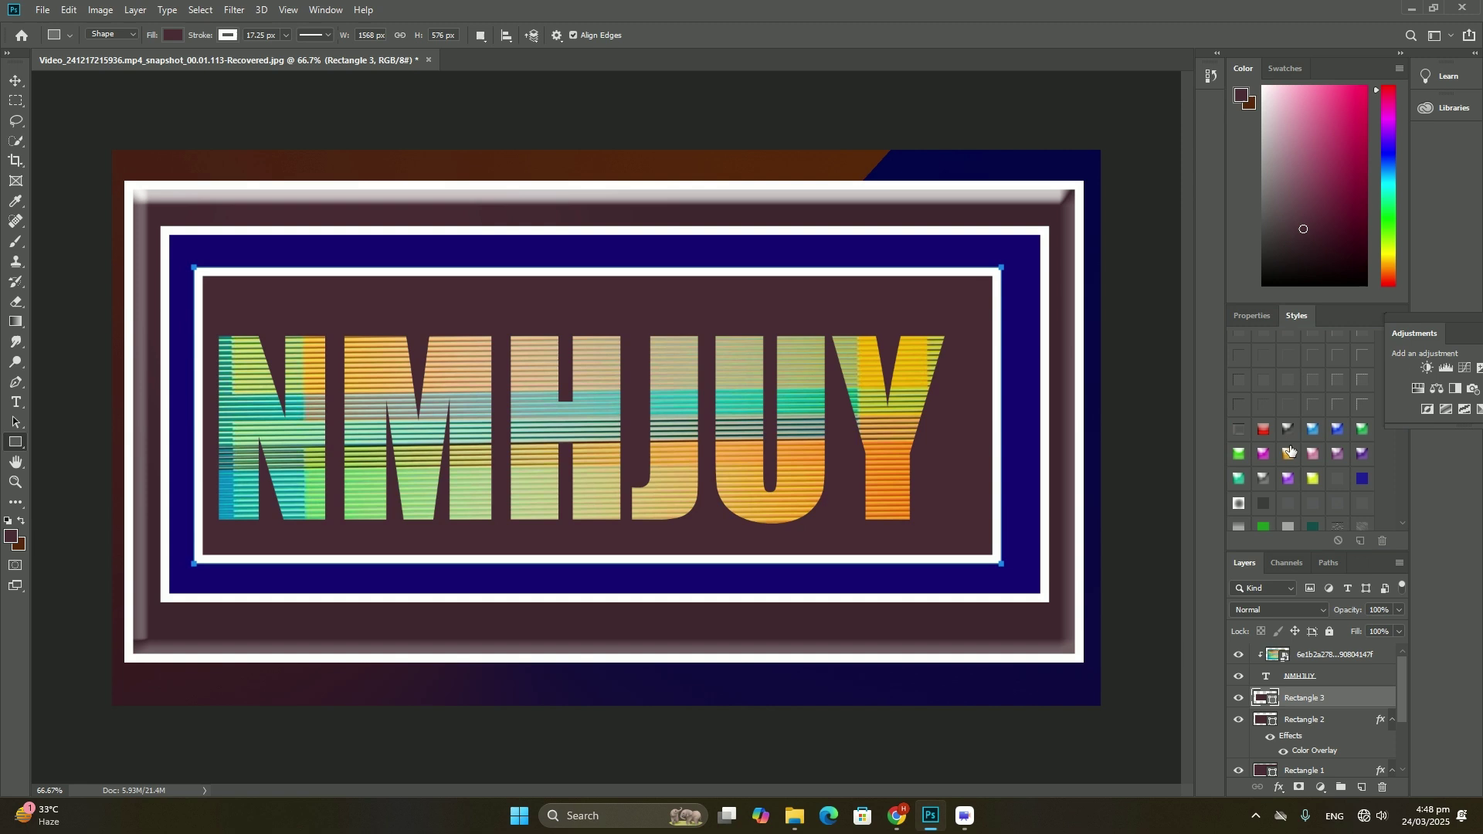
{"action": "left_click", "coordinate": [1286, 453]}
{"action": "left_click_drag", "start_coordinate": [235, 292], "coordinate": [915, 329]}
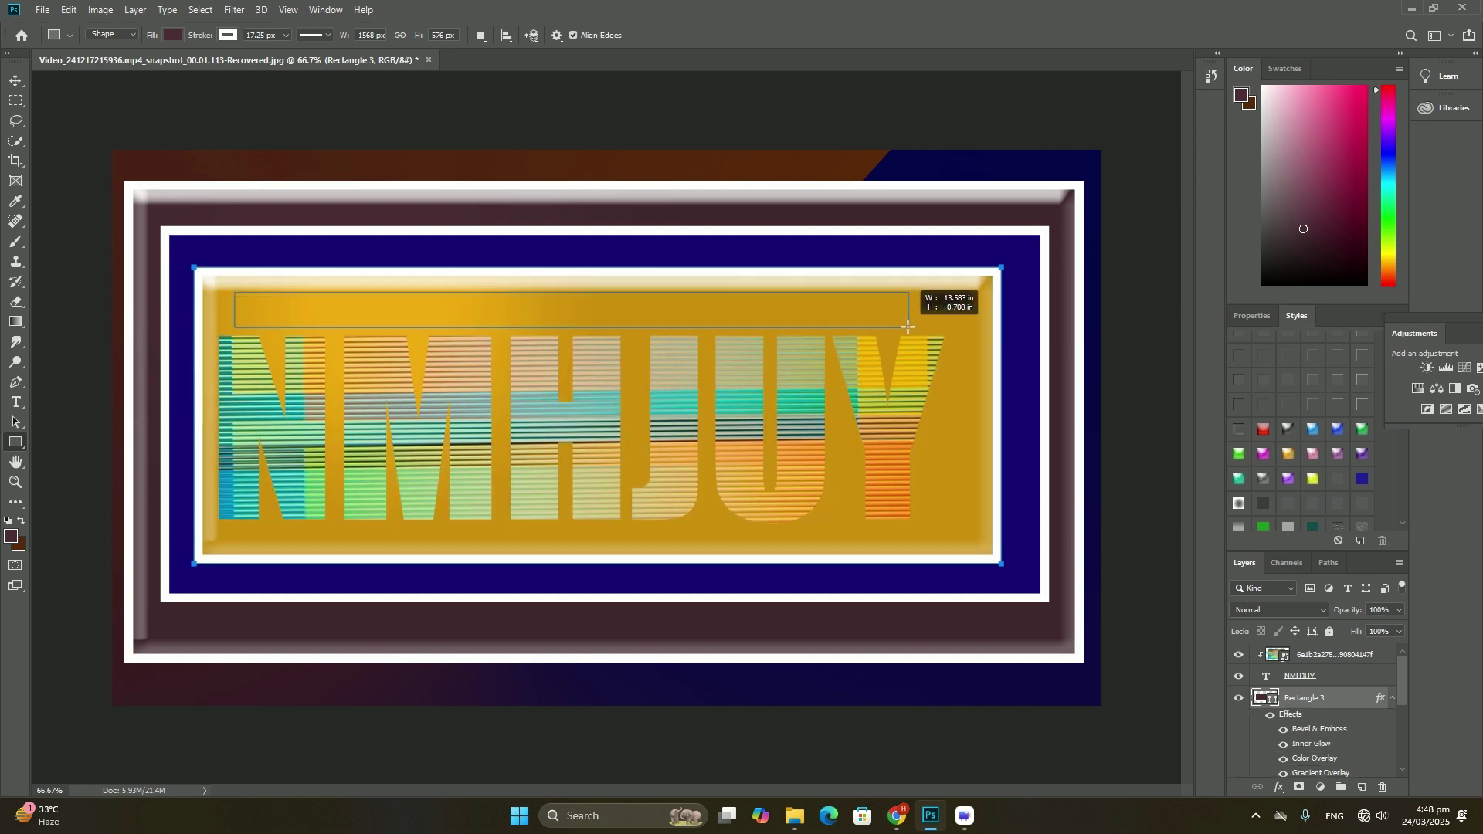